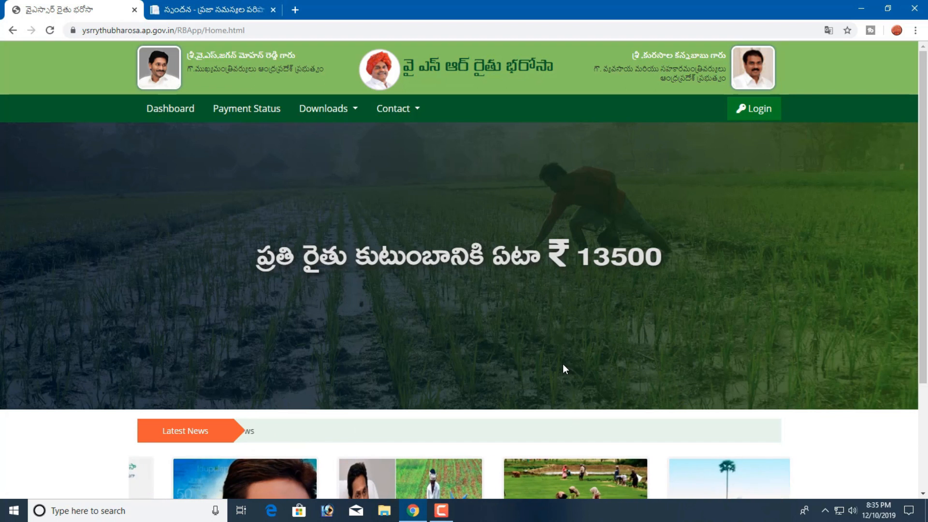
Step: Open the online citizen login on the Spandana site and request an eKYC OTP for the Aadhaar number
{"action": "left_click", "coordinate": [209, 10]}
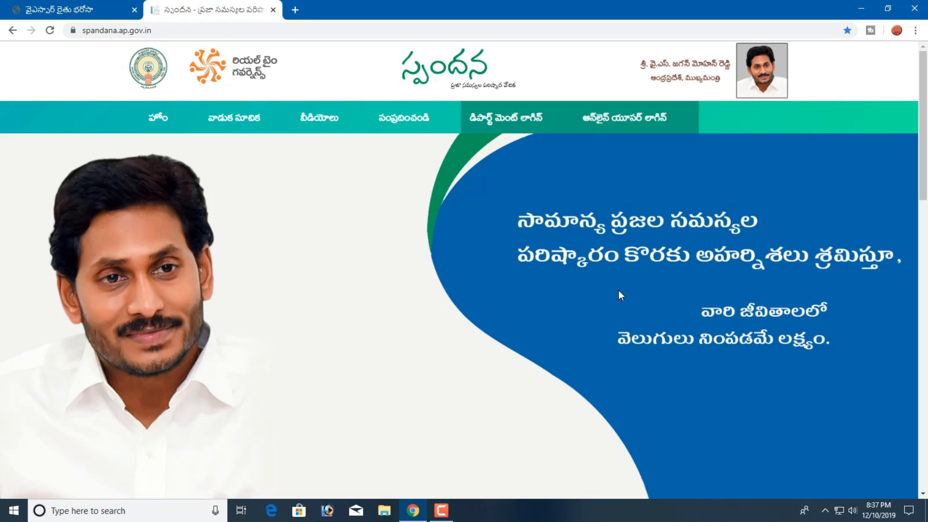
{"action": "left_click", "coordinate": [627, 124]}
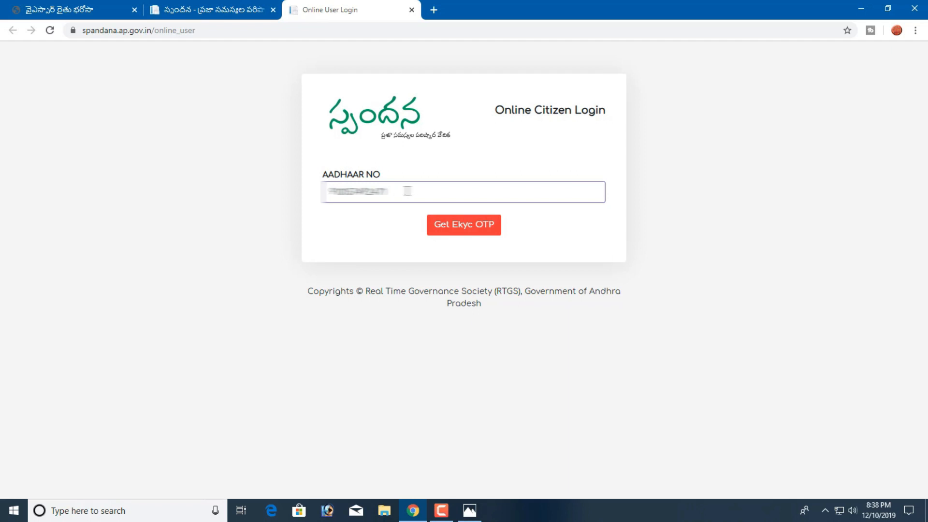
{"action": "left_click", "coordinate": [467, 232]}
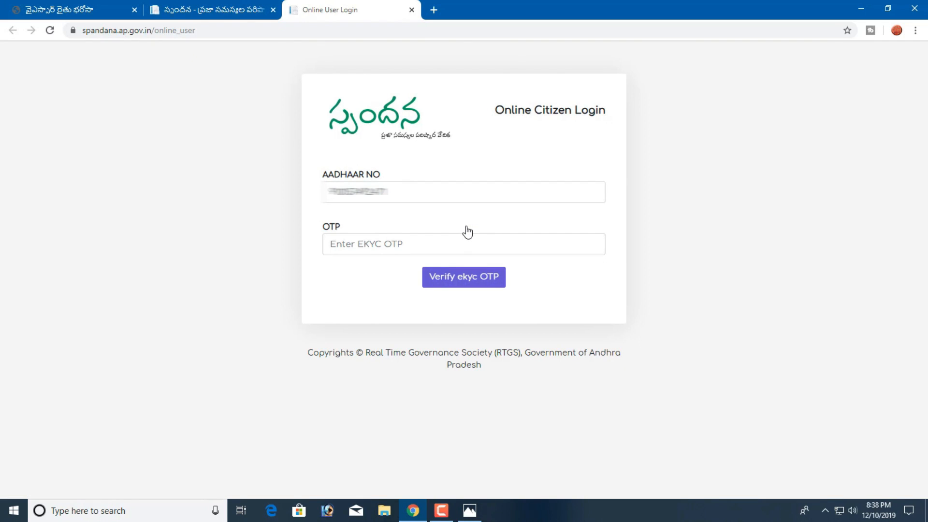
Step: Enter the eKYC OTP and verify it to sign in to the citizen account
{"action": "left_click", "coordinate": [377, 243]}
{"action": "key", "text": "ctrl+v"}
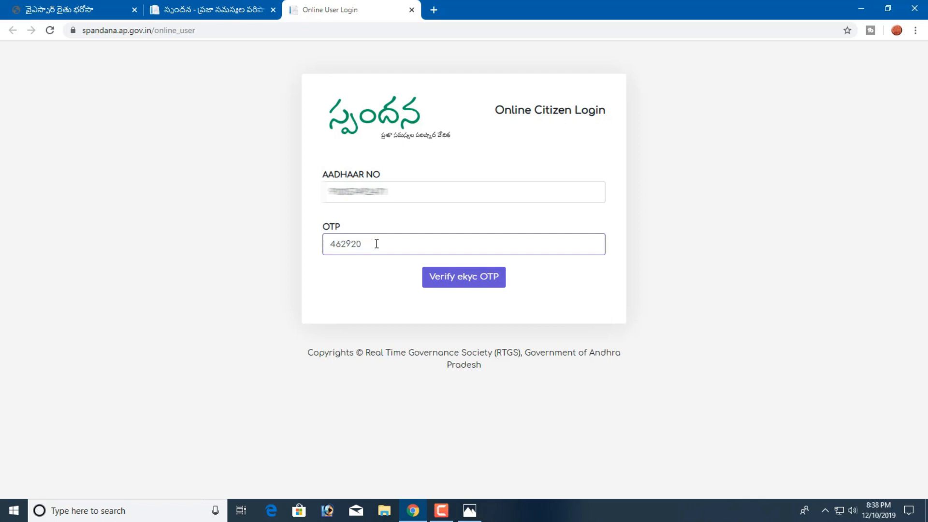
{"action": "left_click", "coordinate": [478, 282]}
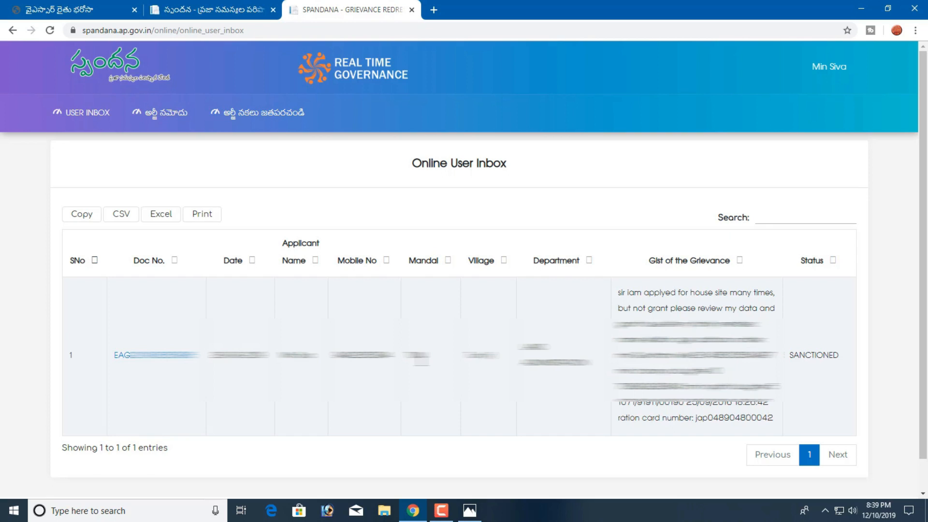
Step: Start a new grievance registration (అర్జీ నమోదు) and load the applicant's details
{"action": "left_click", "coordinate": [161, 115]}
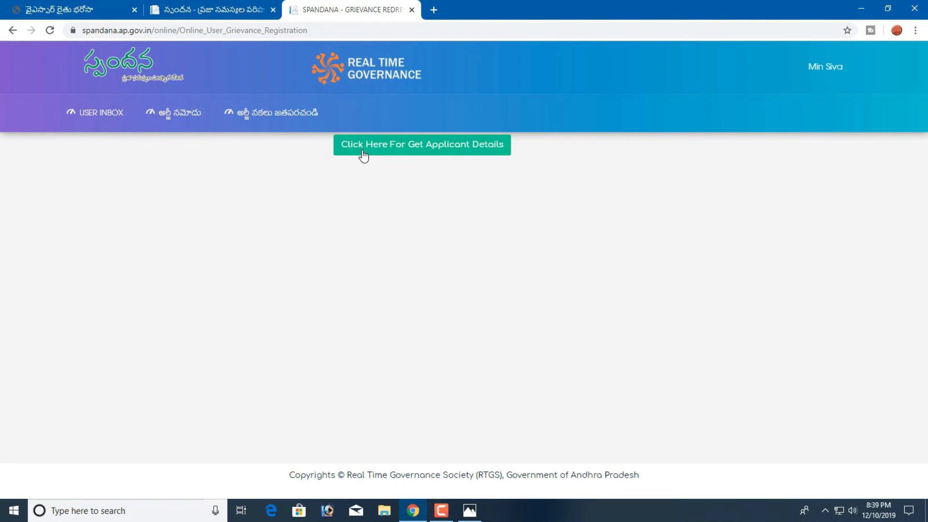
{"action": "left_click", "coordinate": [424, 147]}
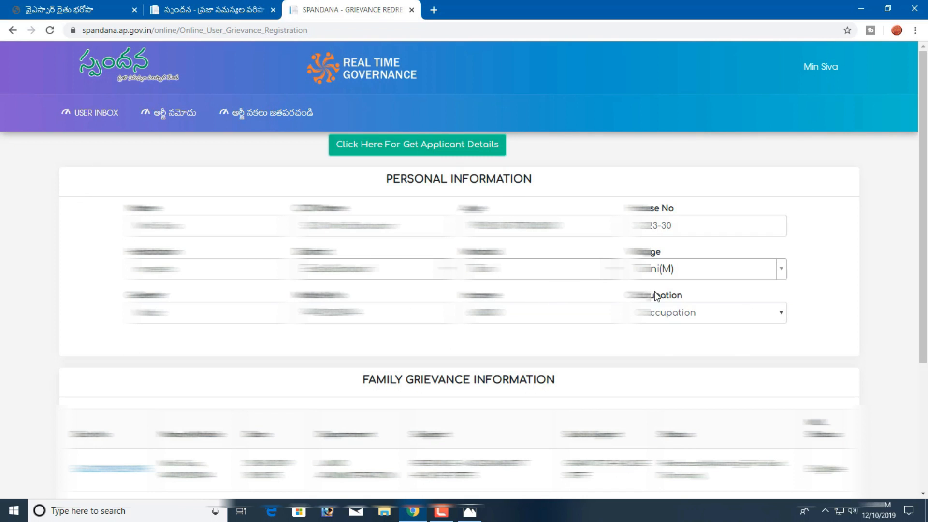
Step: Set the applicant's occupation to ఇతరములు and use the same address as the grievance address
{"action": "left_click", "coordinate": [741, 315]}
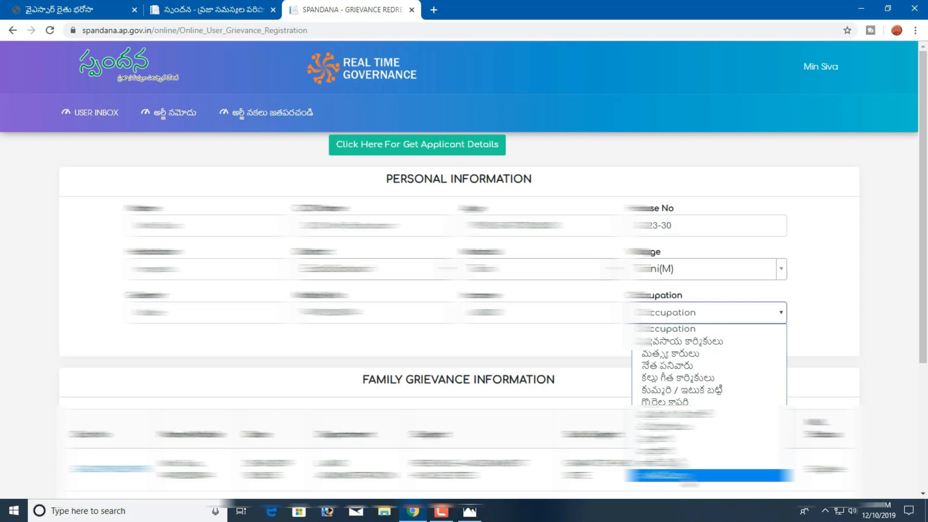
{"action": "left_click", "coordinate": [705, 474]}
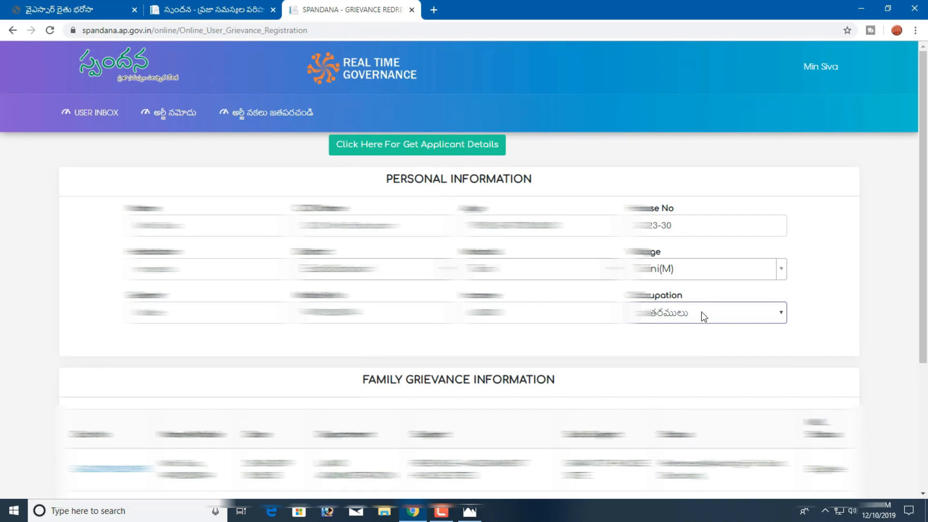
{"action": "scroll", "coordinate": [701, 314], "scroll_direction": "down", "scroll_amount": 4}
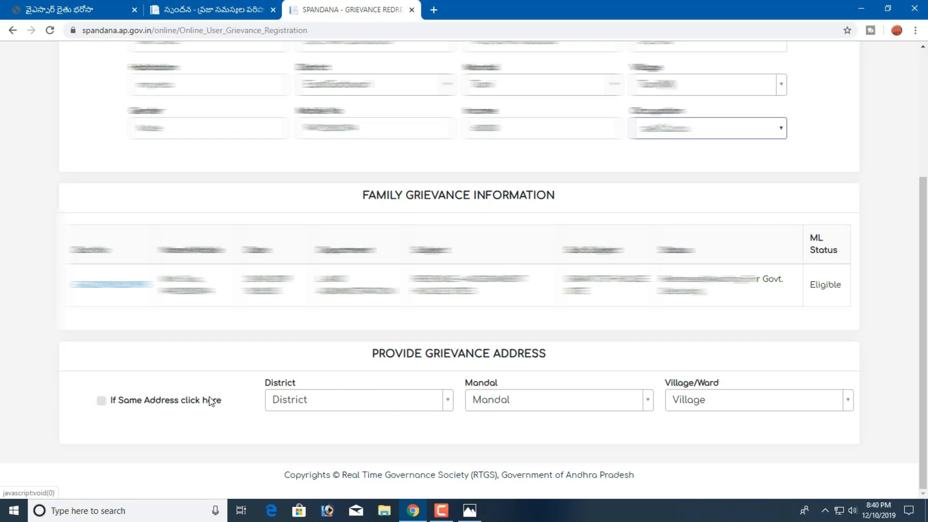
{"action": "left_click", "coordinate": [101, 401]}
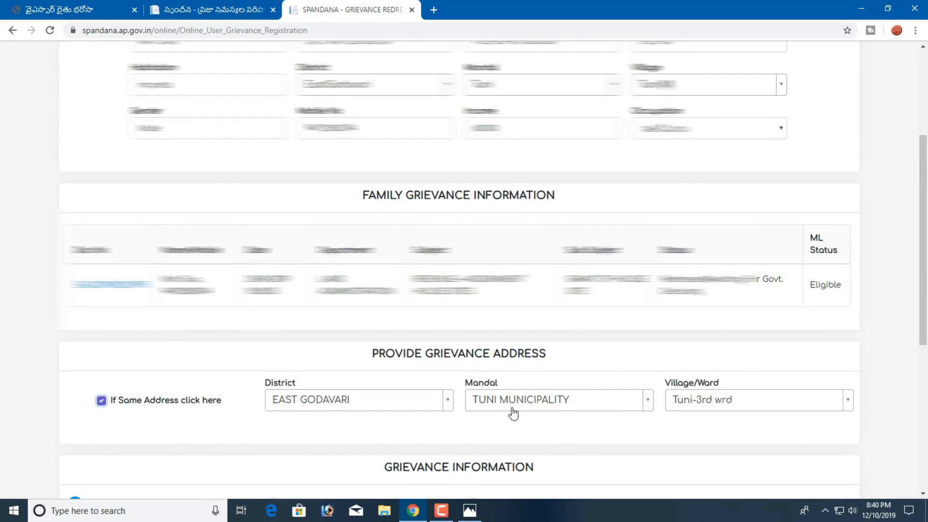
Step: Set the grievance subject to AGRI-YSR RYTHU BHAROSA and the sub subject to AMOUNT NOT RECEIVED
{"action": "scroll", "coordinate": [513, 412], "scroll_direction": "down", "scroll_amount": 3}
{"action": "scroll", "coordinate": [518, 408], "scroll_direction": "down", "scroll_amount": 3}
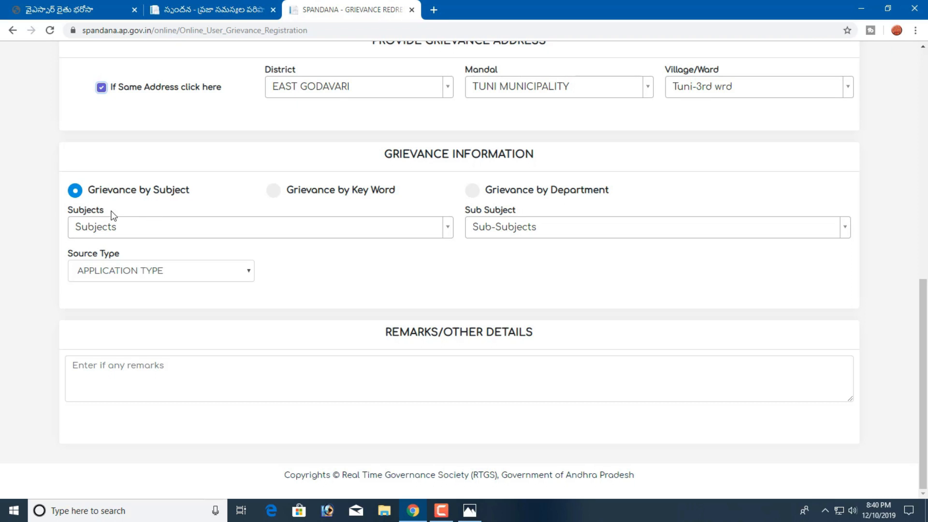
{"action": "left_click", "coordinate": [358, 234]}
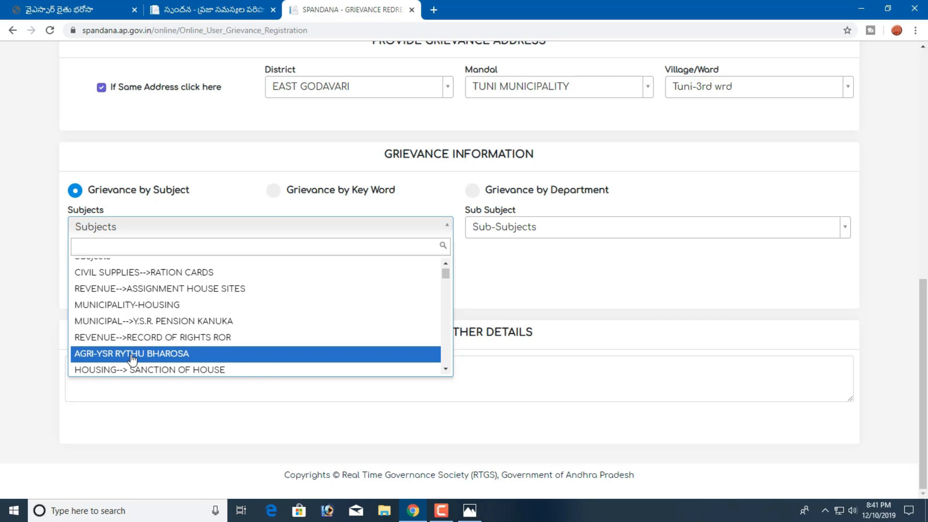
{"action": "left_click", "coordinate": [132, 357]}
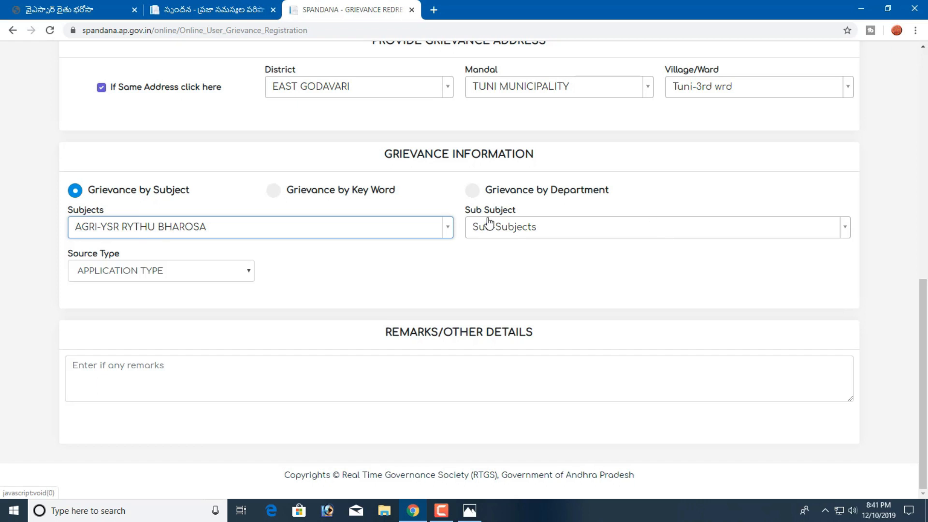
{"action": "left_click", "coordinate": [686, 232]}
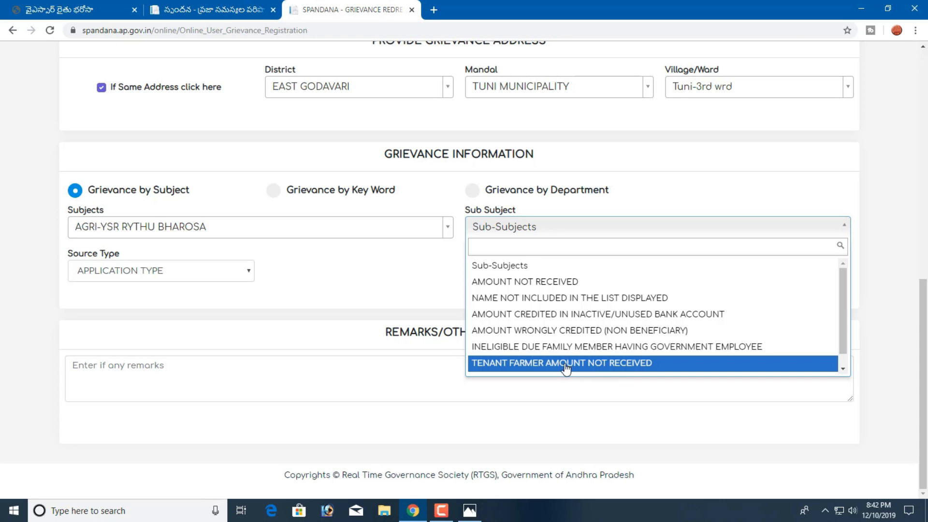
{"action": "scroll", "coordinate": [563, 357], "scroll_direction": "down", "scroll_amount": 1}
{"action": "scroll", "coordinate": [529, 282], "scroll_direction": "up", "scroll_amount": 1}
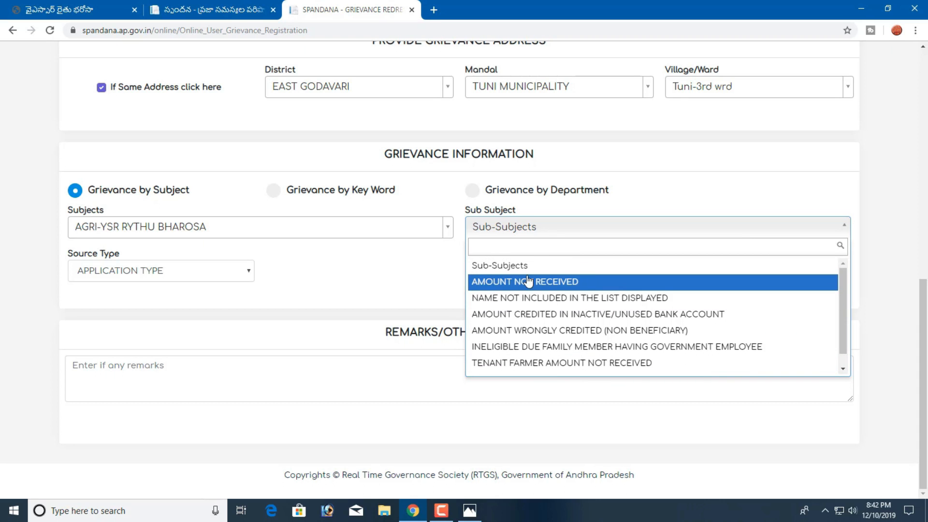
{"action": "left_click", "coordinate": [560, 284]}
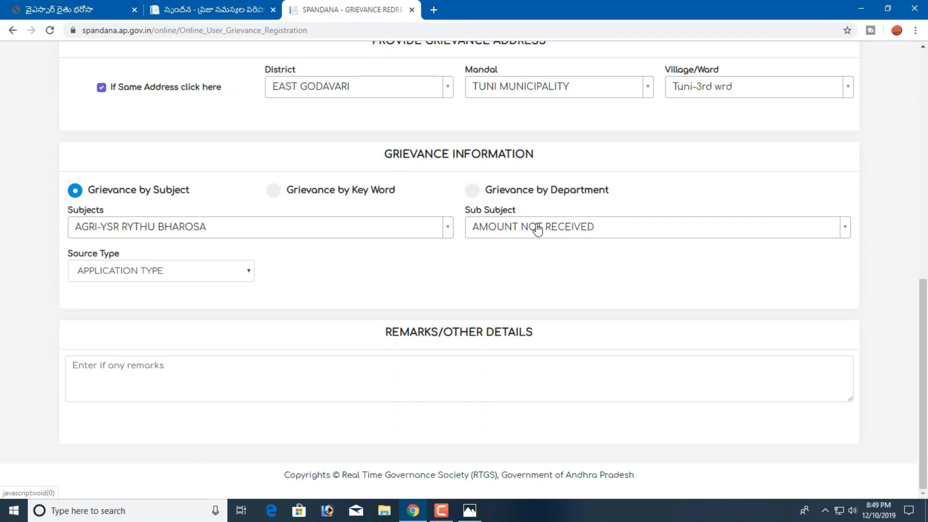
Step: Examine the source type choices, the filled-in registration form and the available sub subjects without changing any selection
{"action": "left_click", "coordinate": [221, 273]}
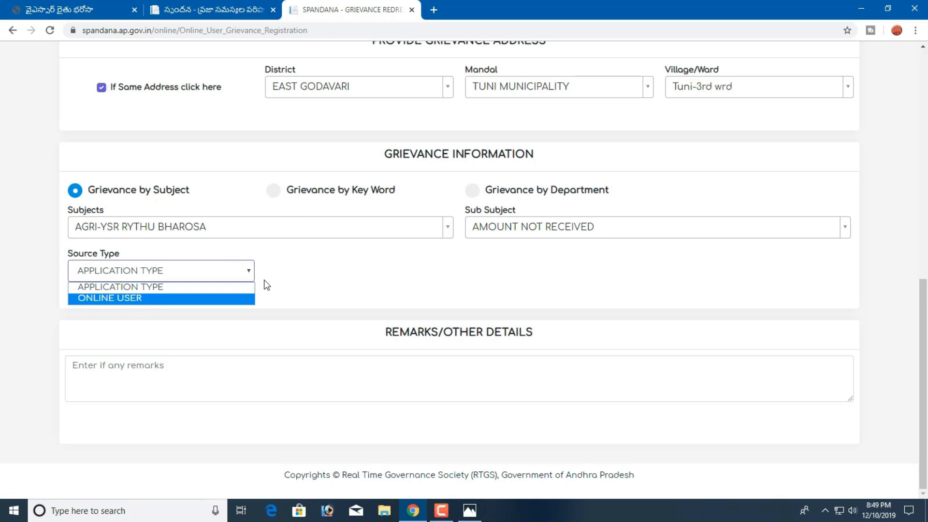
{"action": "left_click", "coordinate": [376, 267]}
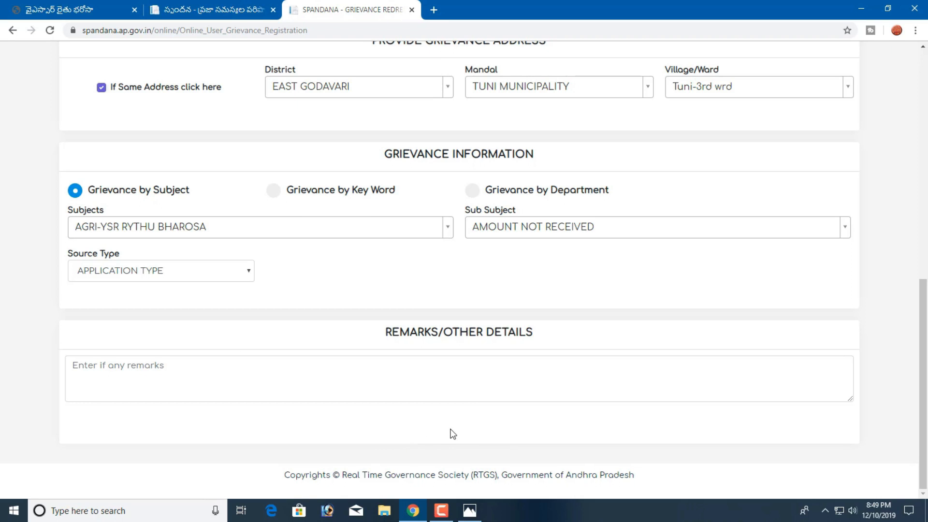
{"action": "scroll", "coordinate": [435, 439], "scroll_direction": "up", "scroll_amount": 15}
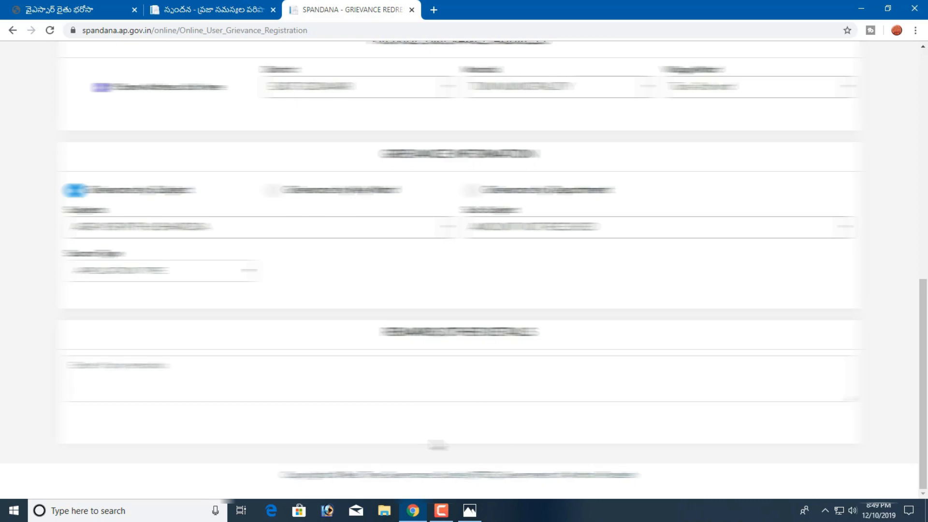
{"action": "scroll", "coordinate": [438, 446], "scroll_direction": "up", "scroll_amount": 1}
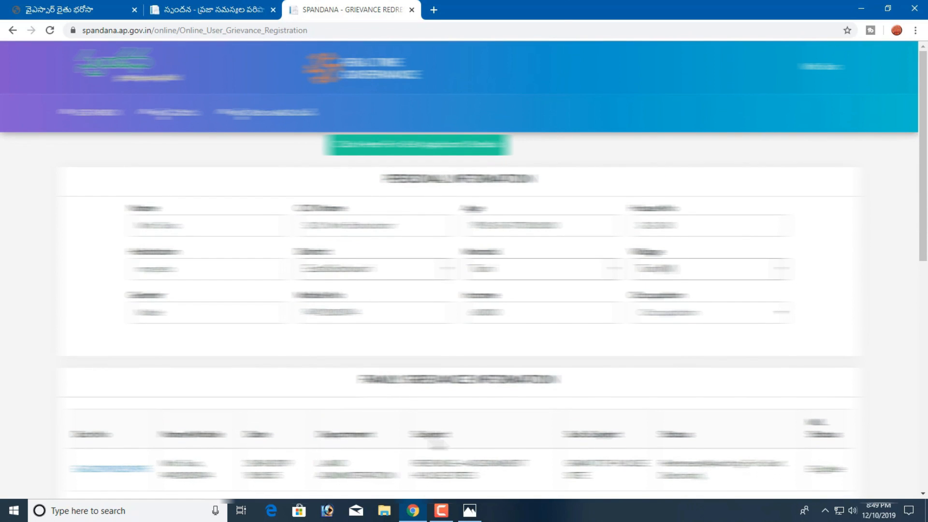
{"action": "scroll", "coordinate": [537, 307], "scroll_direction": "down", "scroll_amount": 8}
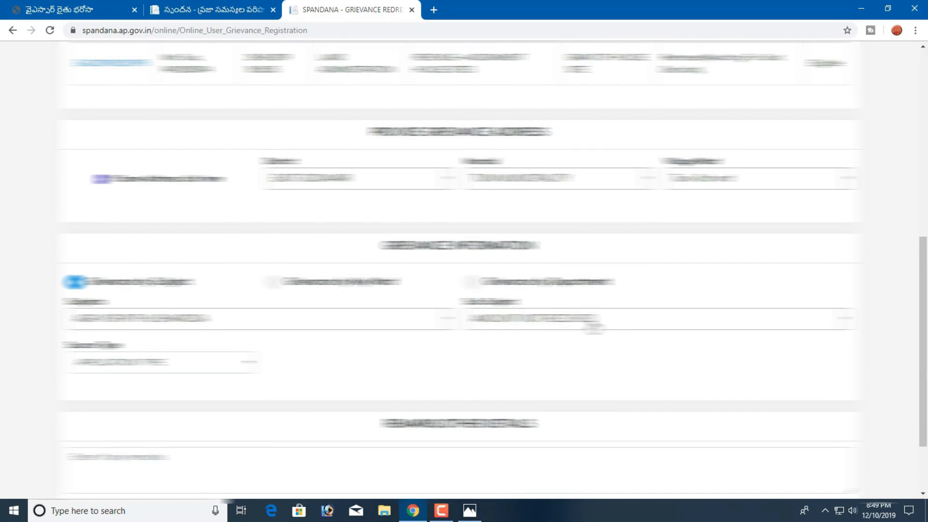
{"action": "scroll", "coordinate": [589, 319], "scroll_direction": "down", "scroll_amount": 2}
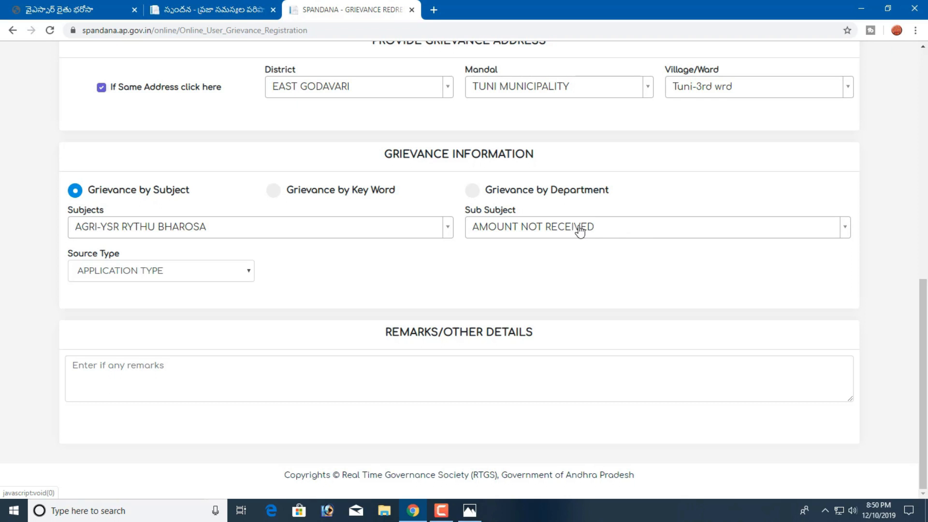
{"action": "left_click", "coordinate": [607, 231]}
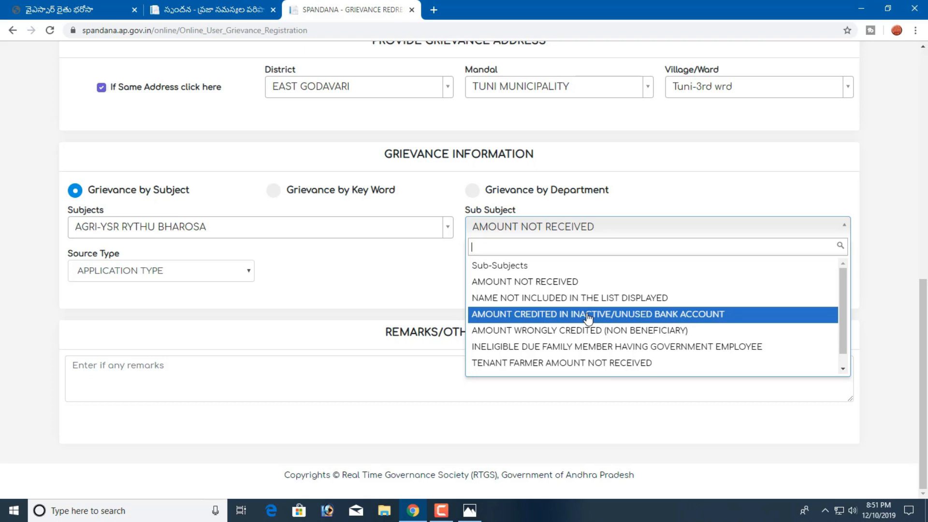
{"action": "left_click", "coordinate": [598, 230]}
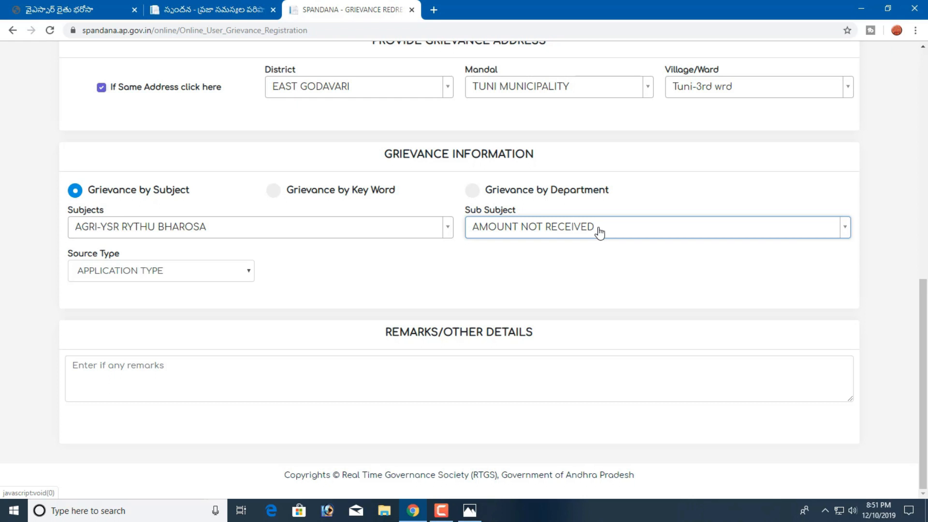
Step: View the registered grievance and its status in the online user inbox
{"action": "scroll", "coordinate": [600, 232], "scroll_direction": "up", "scroll_amount": 15}
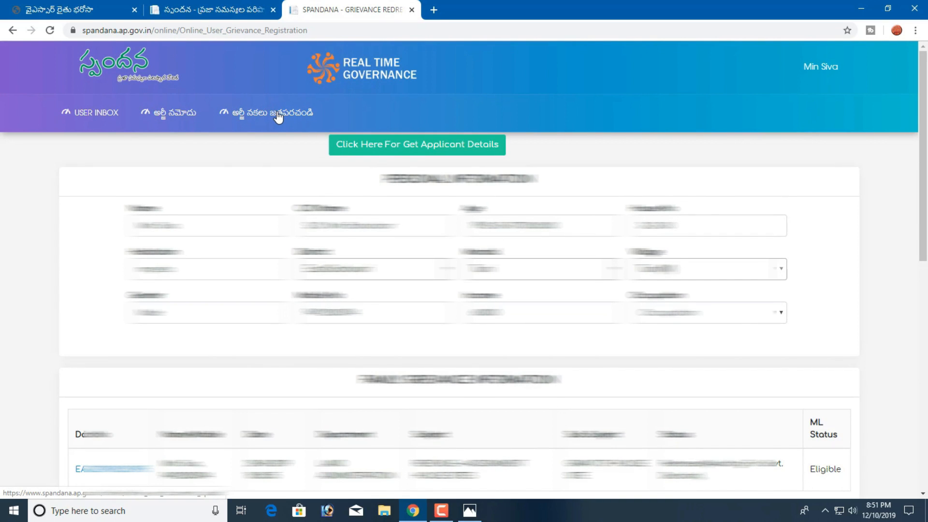
{"action": "left_click", "coordinate": [110, 114]}
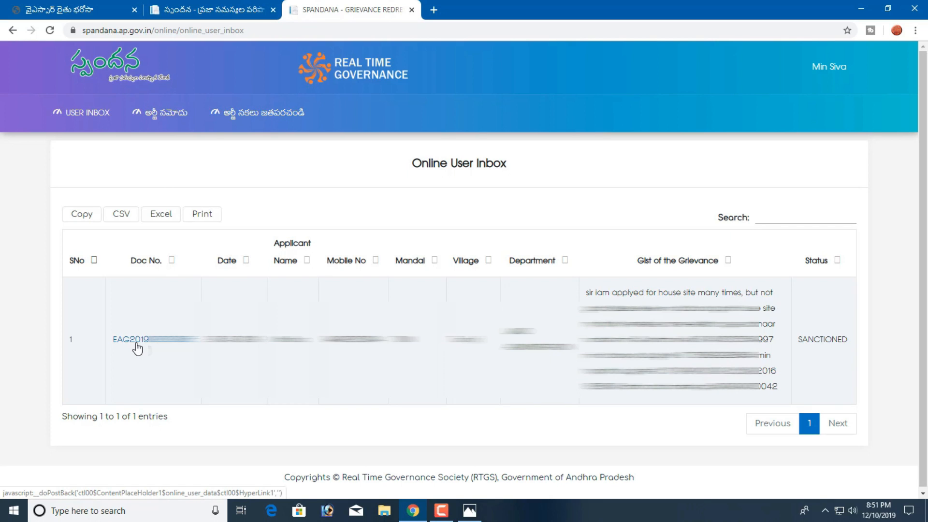
Step: View the application document upload page (అర్జీ నకలు జతపరచండి) and its attachment file picker without choosing a file
{"action": "left_click", "coordinate": [269, 120]}
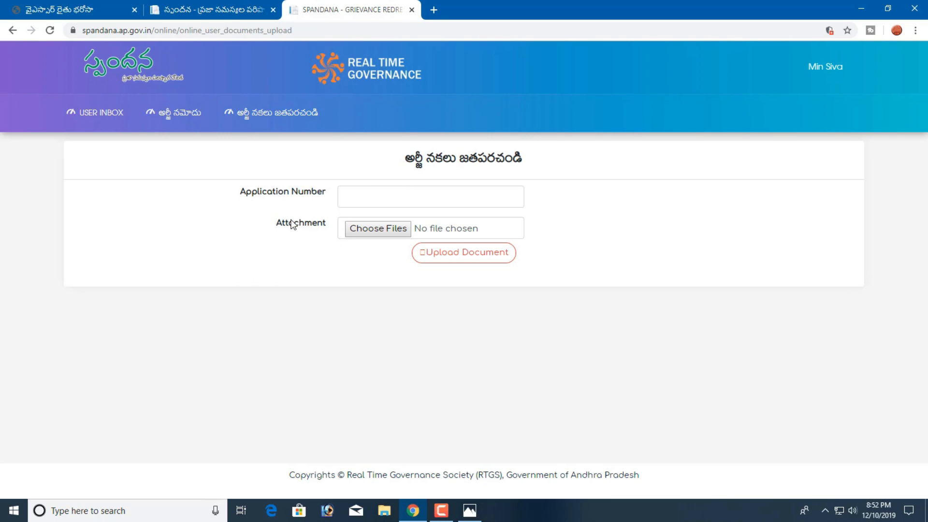
{"action": "left_click", "coordinate": [379, 230]}
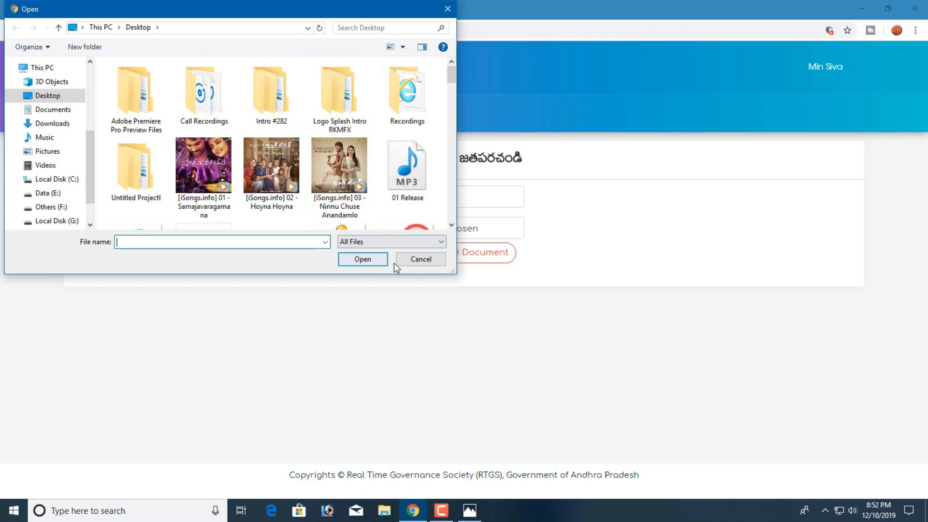
{"action": "left_click", "coordinate": [421, 260]}
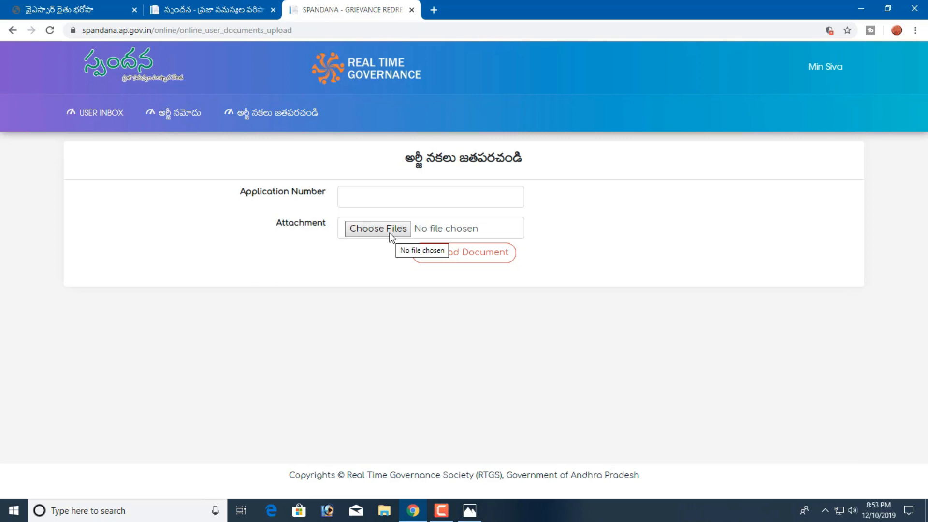
Step: Open the grievance record from the user inbox and read through its application receipt
{"action": "left_click", "coordinate": [118, 113]}
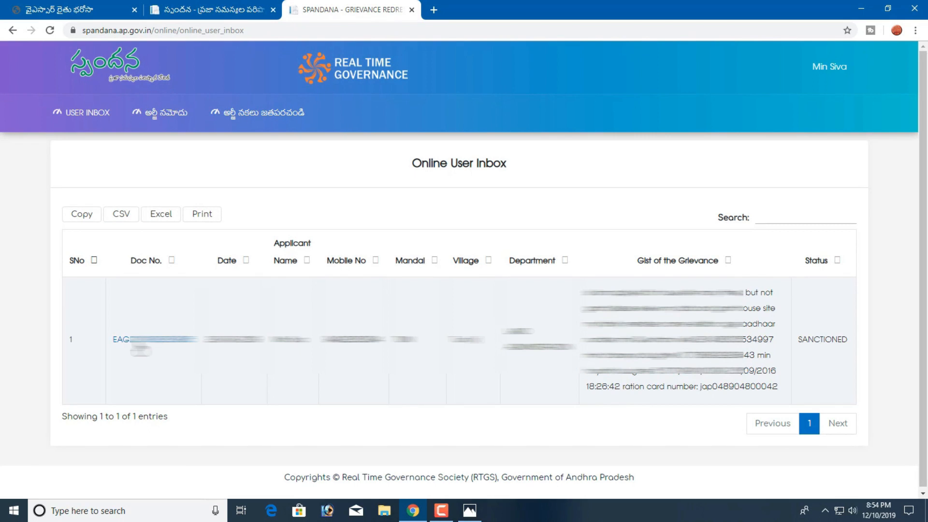
{"action": "left_click", "coordinate": [156, 342]}
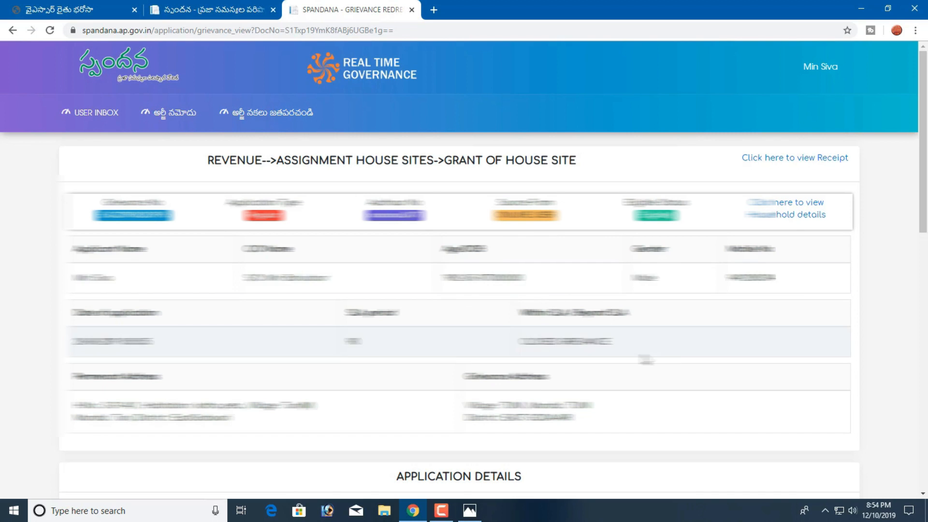
{"action": "left_click", "coordinate": [815, 159]}
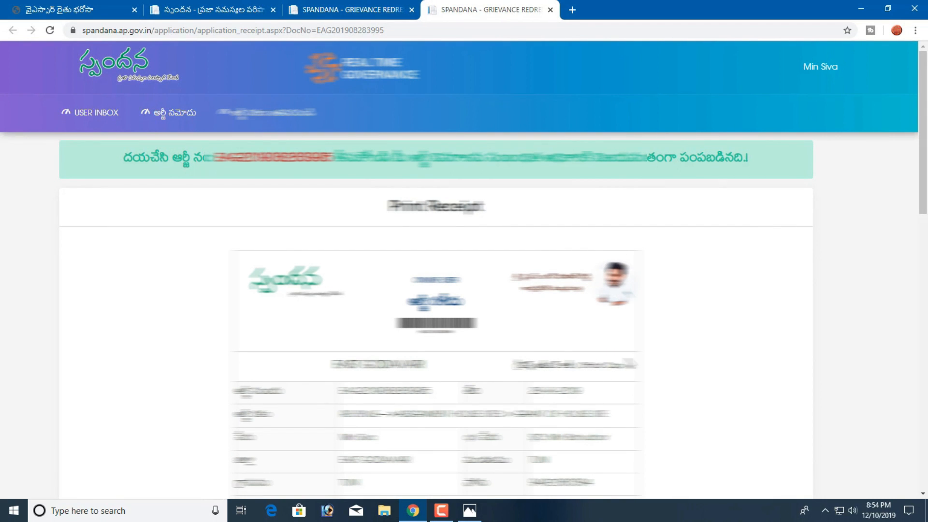
{"action": "scroll", "coordinate": [661, 309], "scroll_direction": "down", "scroll_amount": 6}
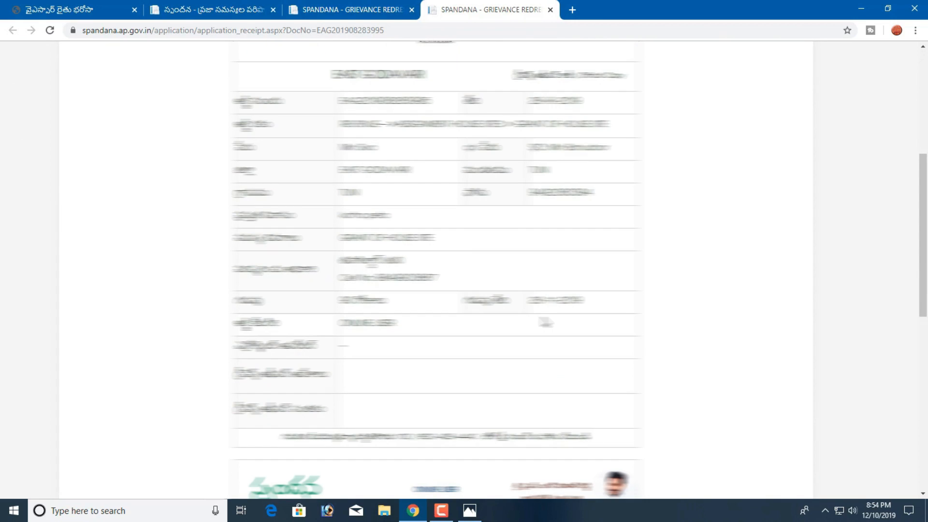